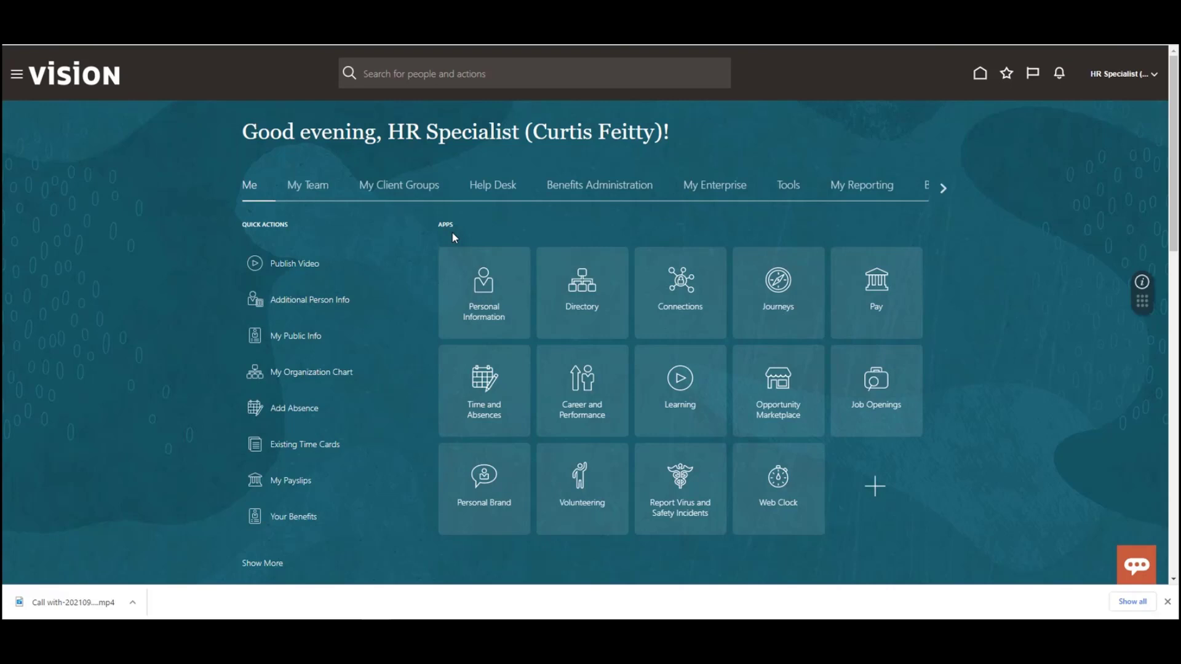
- Start editing pages and, since Page Composer needs an active sandbox, enter the CreateSandbox1 sandbox
{"action": "left_click", "coordinate": [1122, 77]}
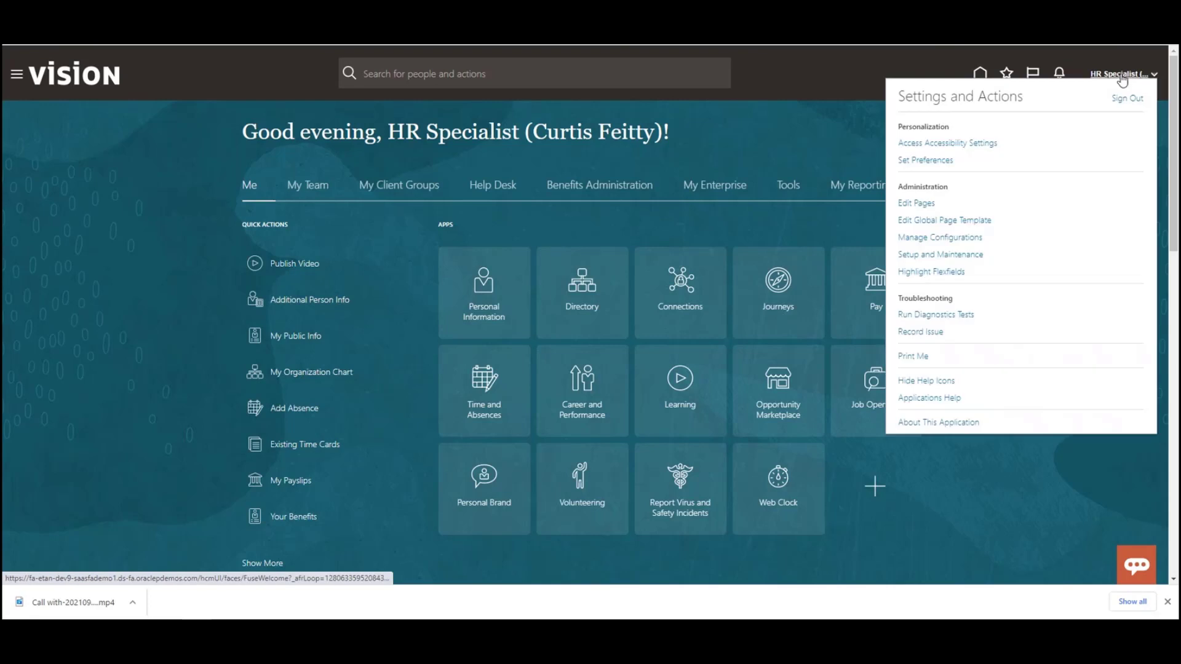
{"action": "left_click", "coordinate": [915, 205]}
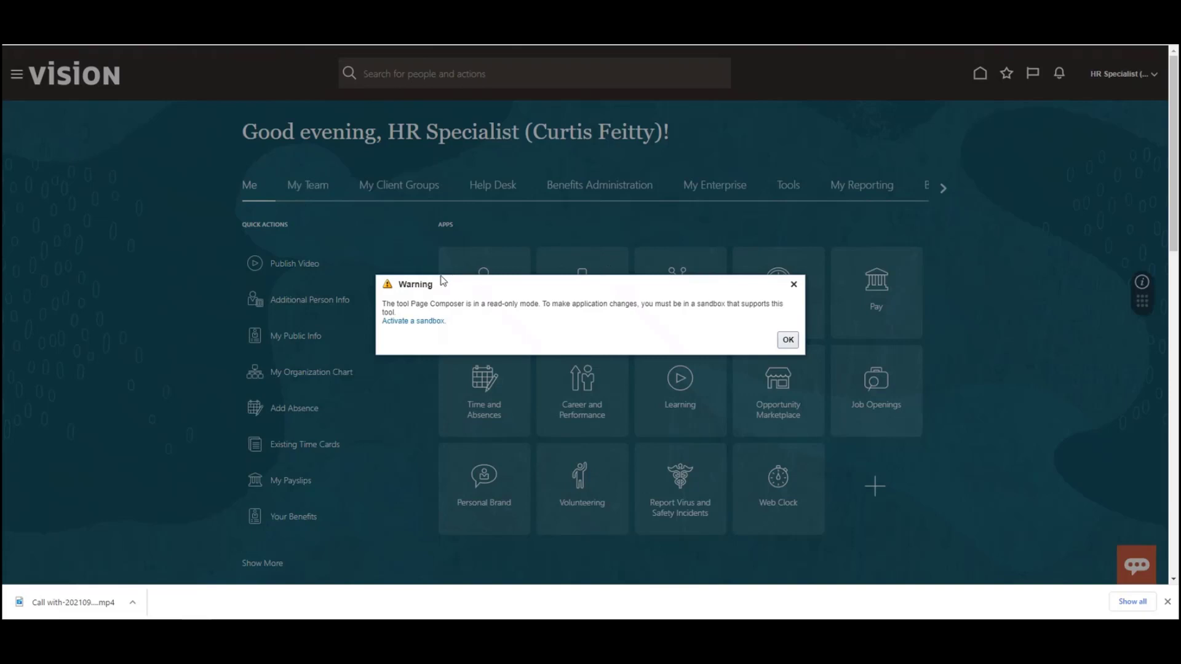
{"action": "left_click", "coordinate": [409, 322]}
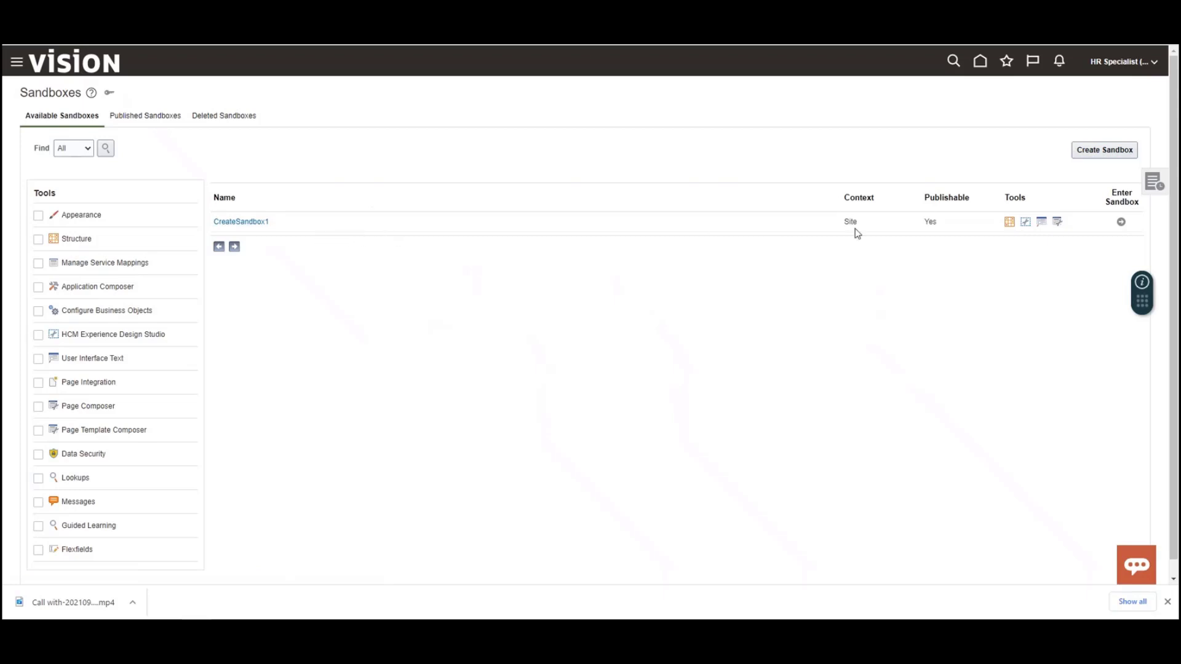
{"action": "double_click", "coordinate": [923, 223]}
{"action": "left_click", "coordinate": [1121, 223]}
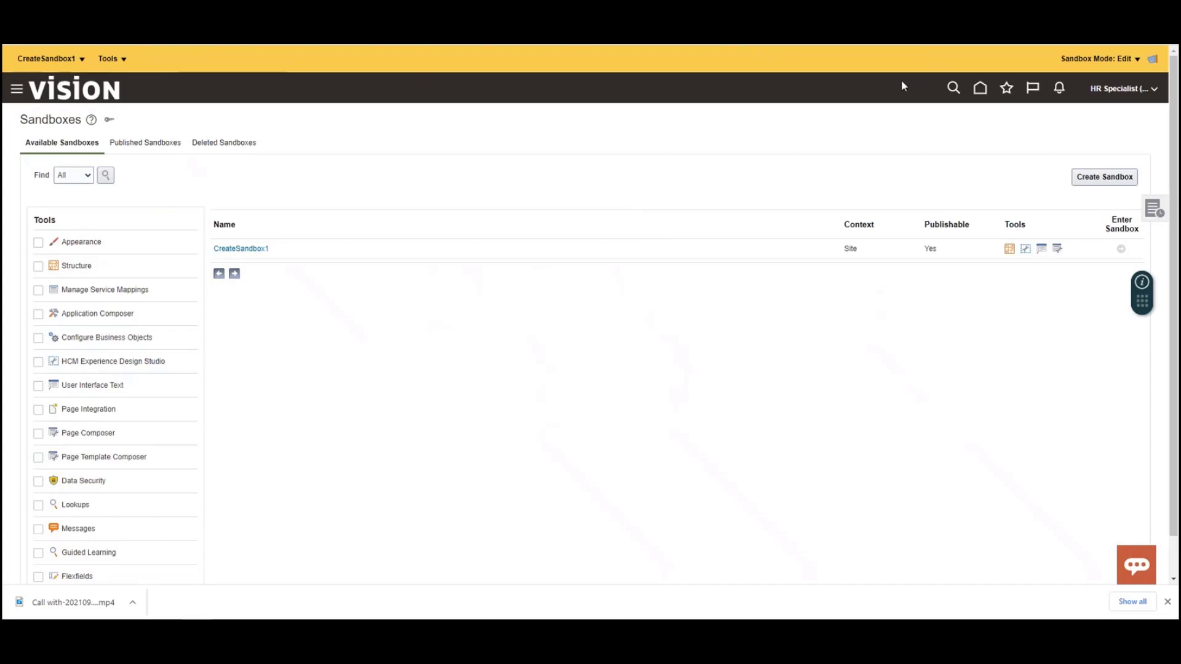
- Return to the home page and open the Goals page within Career and Performance
{"action": "left_click", "coordinate": [980, 86]}
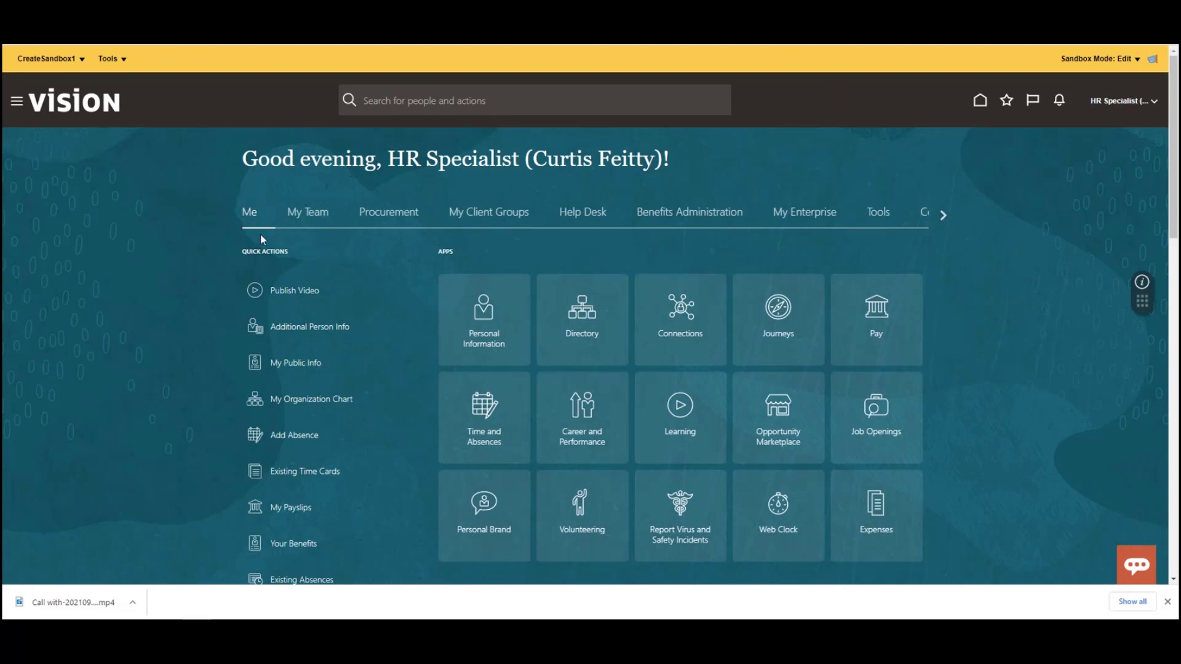
{"action": "left_click", "coordinate": [588, 425]}
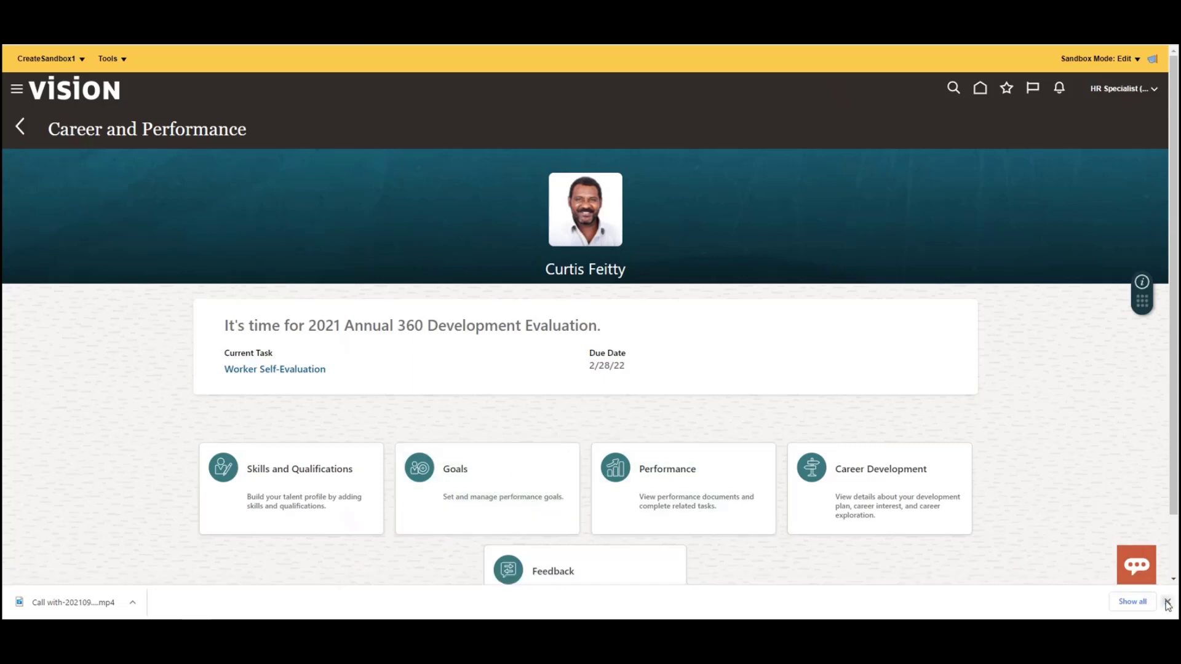
{"action": "left_click", "coordinate": [1167, 602]}
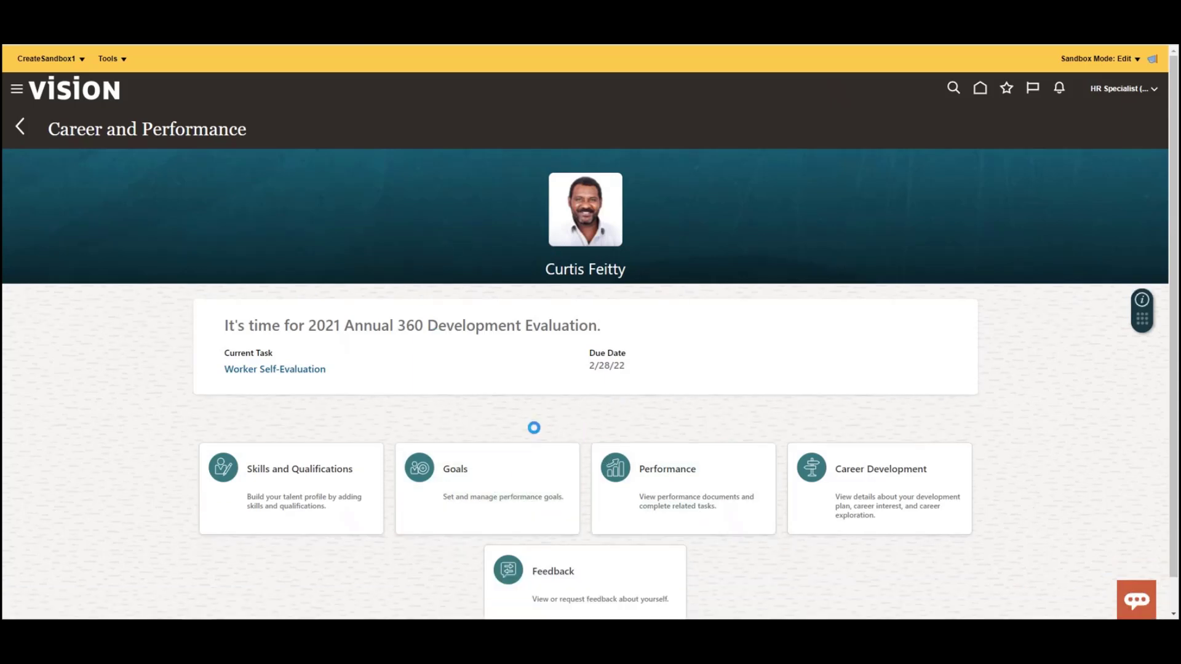
{"action": "left_click", "coordinate": [535, 427]}
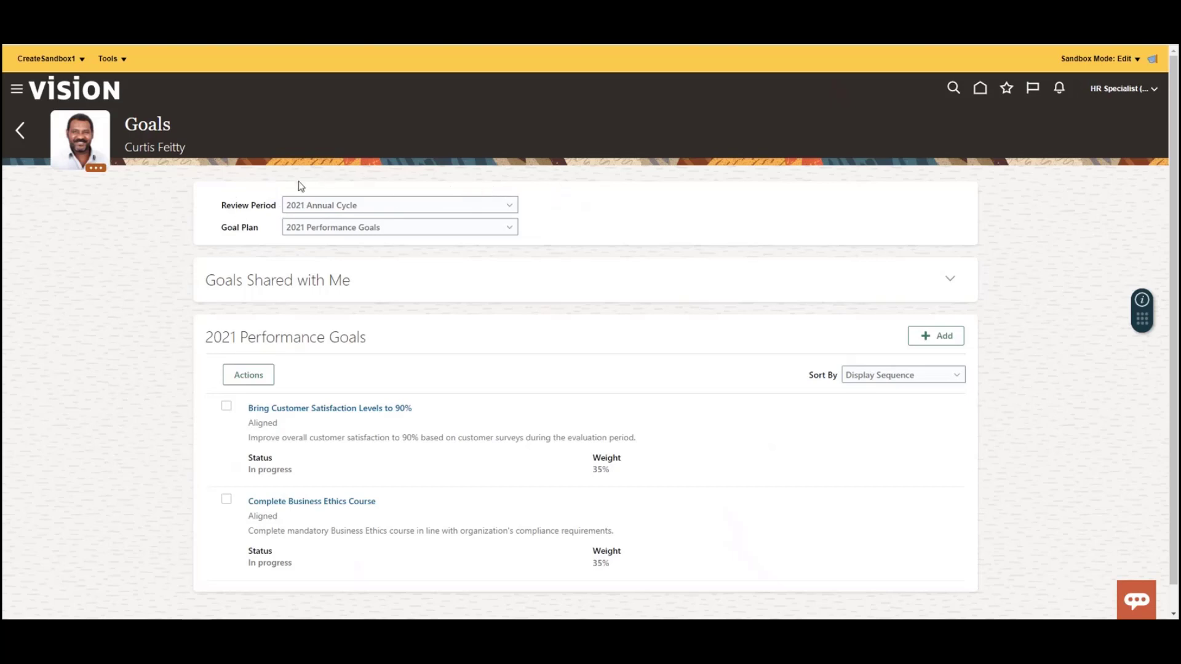
- Open Page Composer for the Goals page and display its component structure in an enlarged pane
{"action": "left_click", "coordinate": [110, 59]}
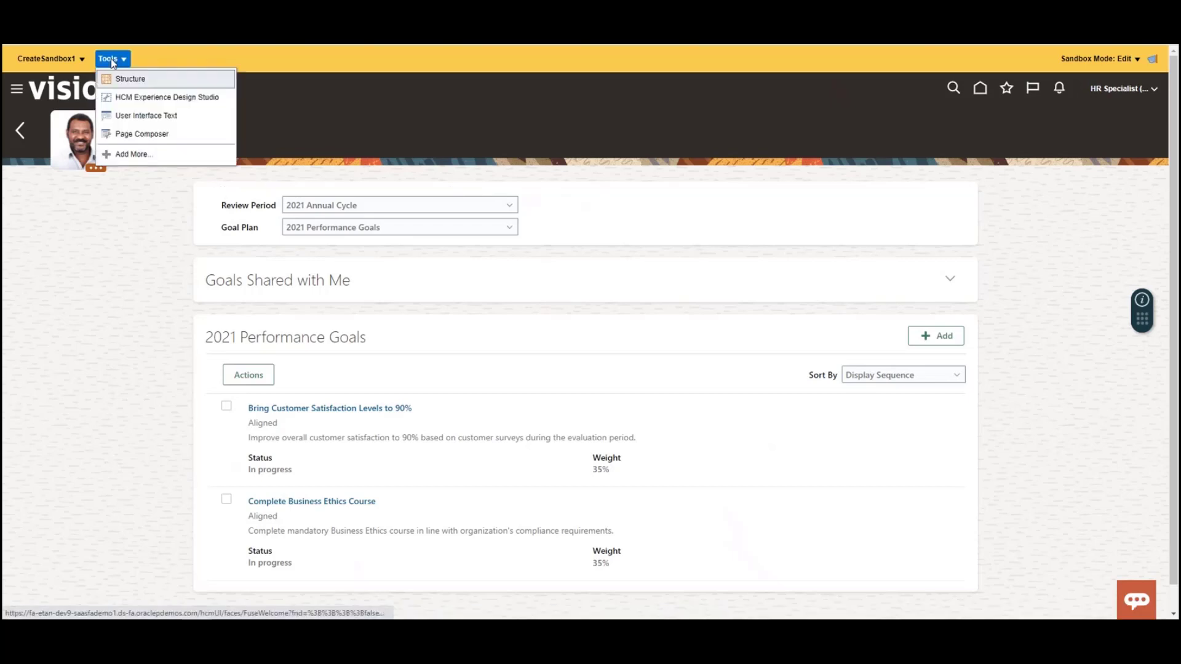
{"action": "left_click", "coordinate": [126, 135]}
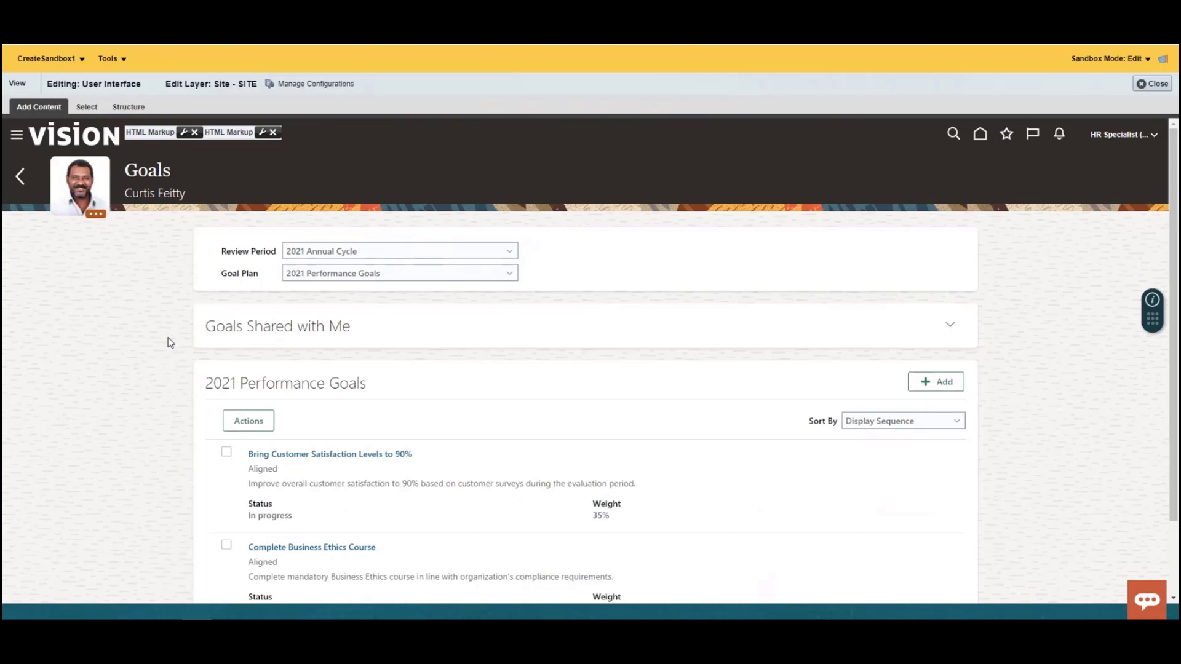
{"action": "left_click", "coordinate": [125, 106]}
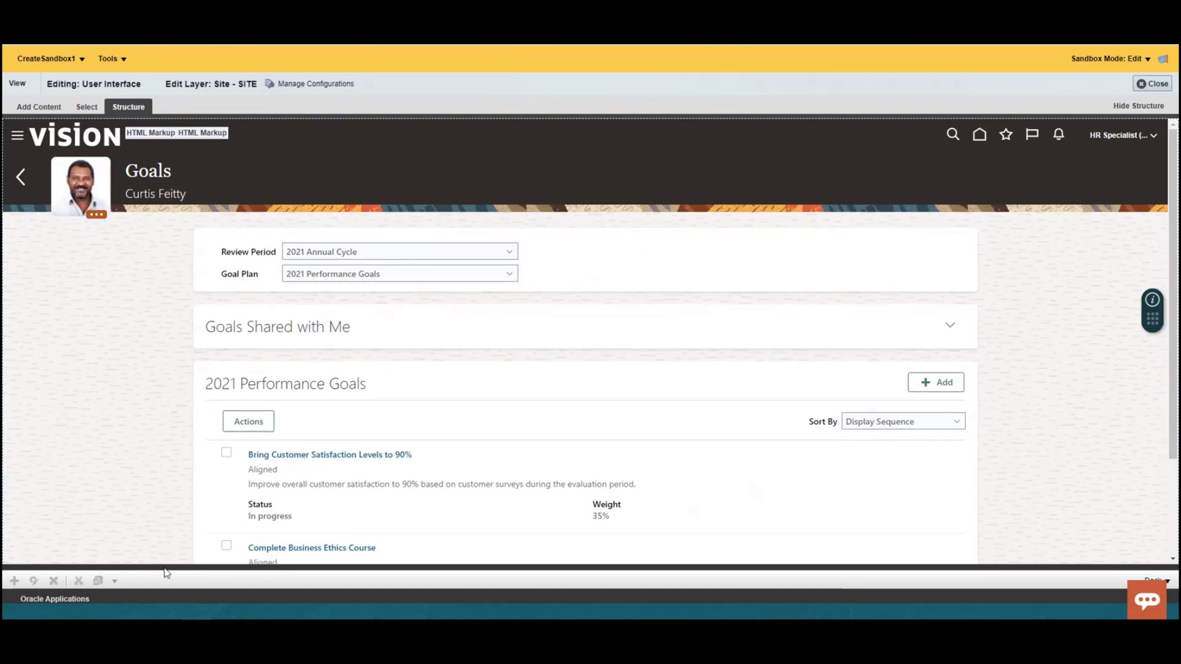
{"action": "left_click_drag", "start_coordinate": [163, 567], "coordinate": [175, 400]}
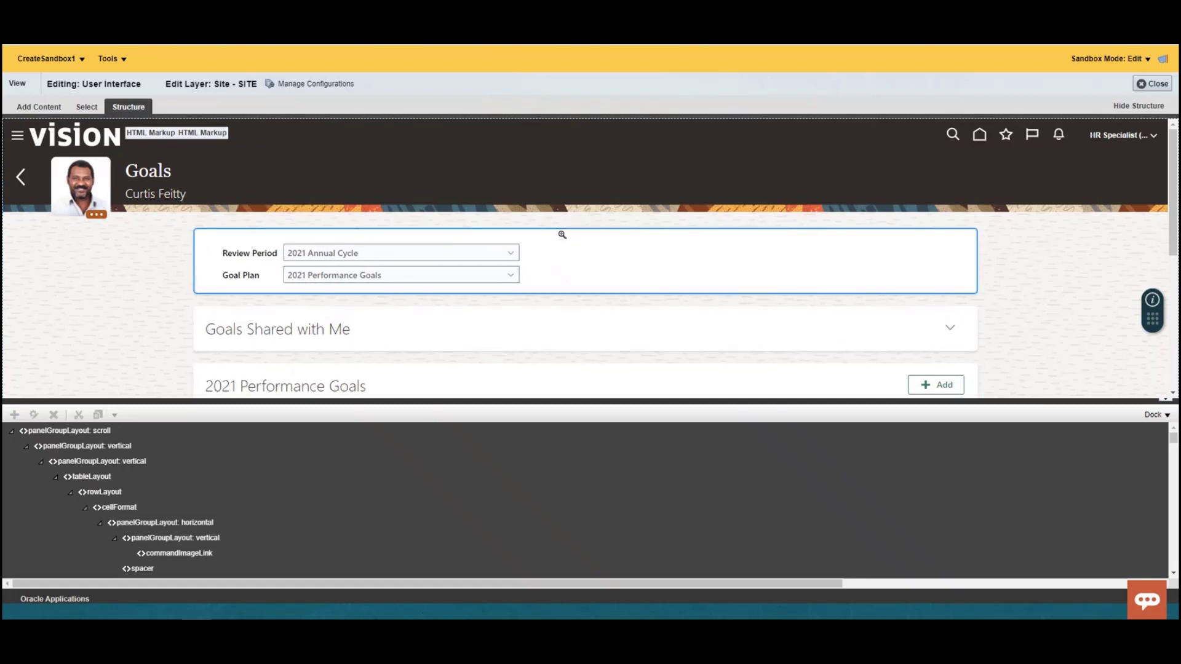
- Select the Review Period and Goal Plan box and confirm editing the shared component with Do not ask next time enabled
{"action": "left_click", "coordinate": [210, 235]}
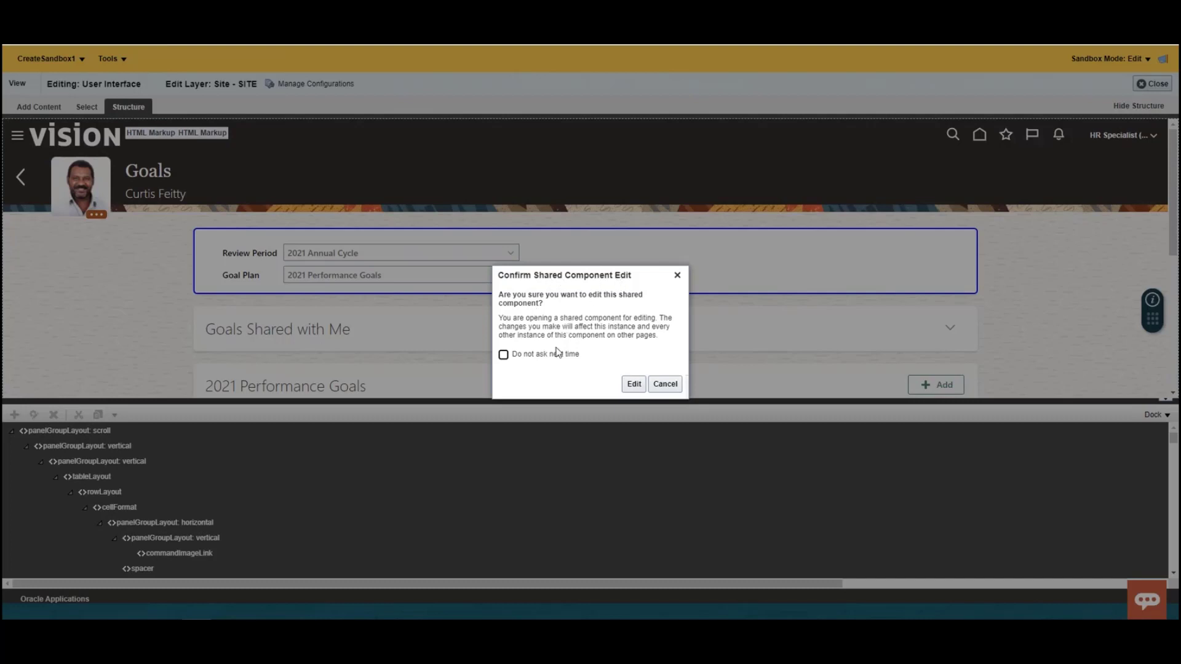
{"action": "left_click", "coordinate": [503, 355]}
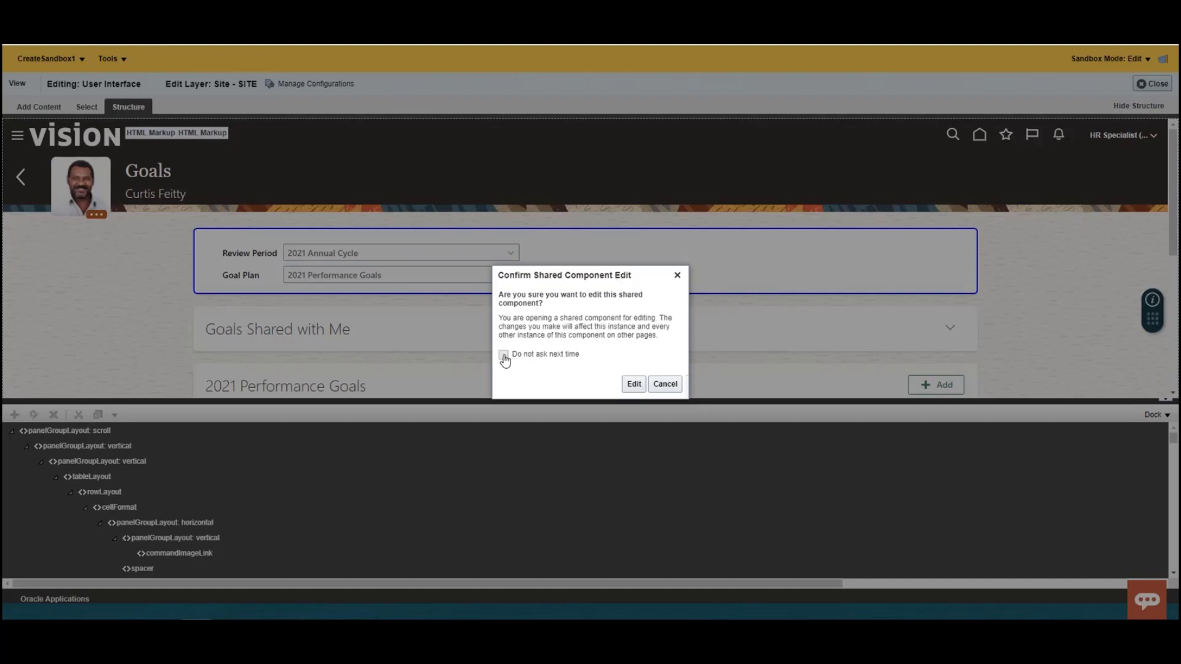
{"action": "left_click", "coordinate": [630, 387]}
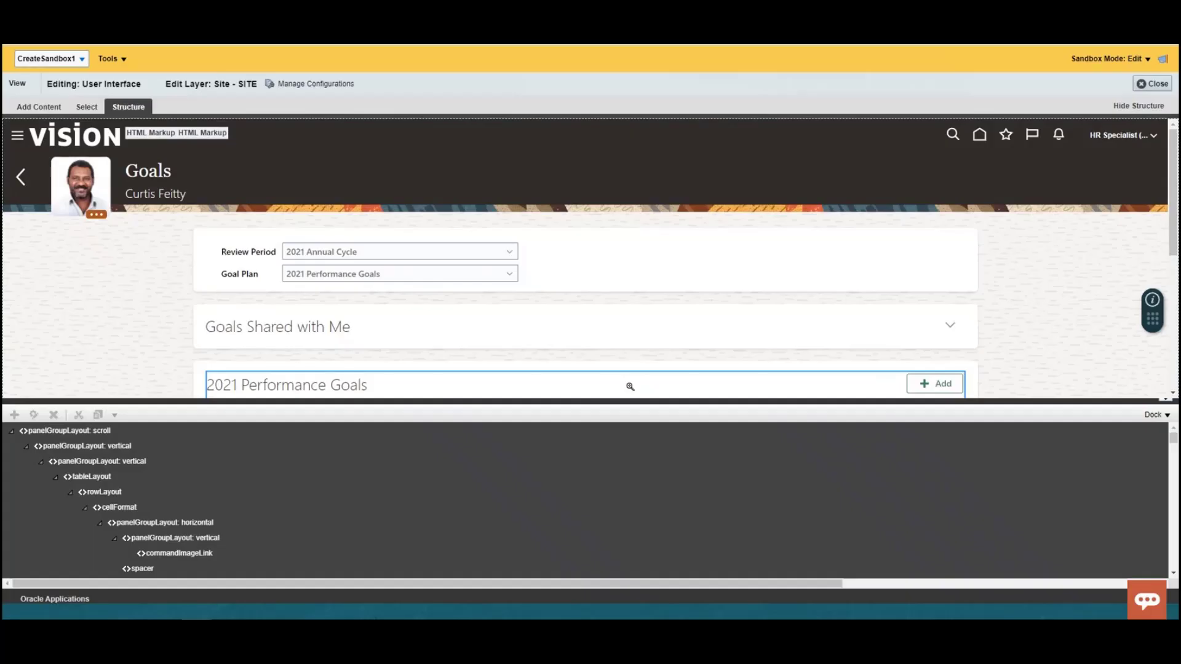
- Add a Text component to the vertical panelGroupLayout that holds the Review Period and Goal Plan fields
{"action": "left_click", "coordinate": [203, 289]}
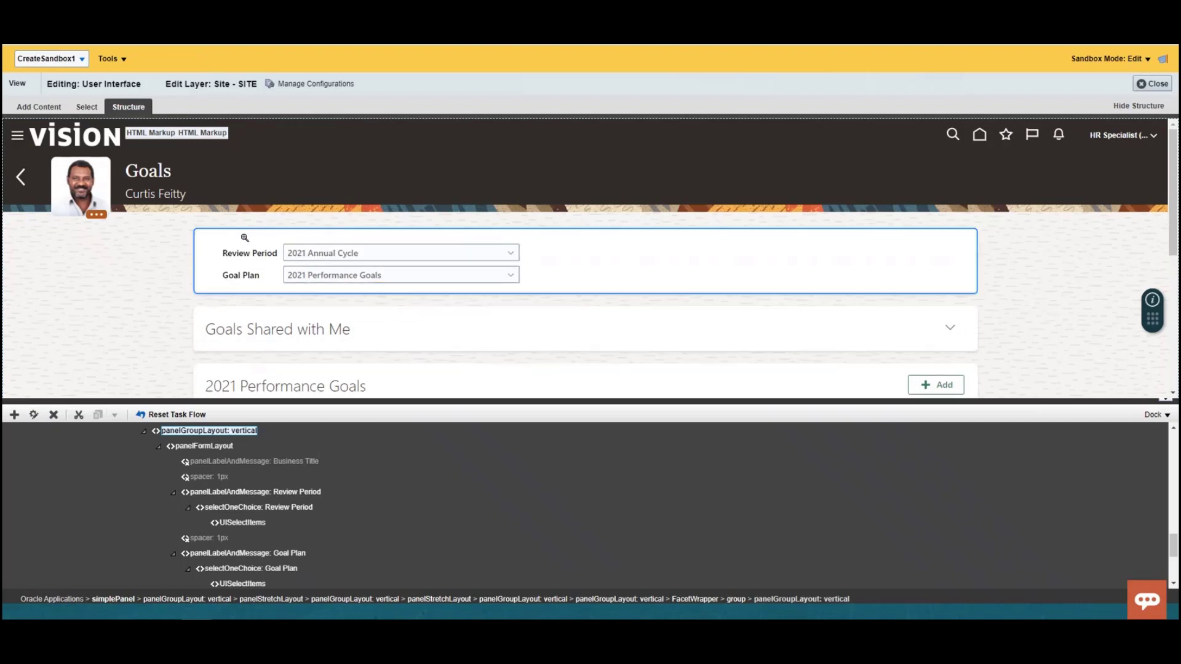
{"action": "left_click", "coordinate": [14, 418]}
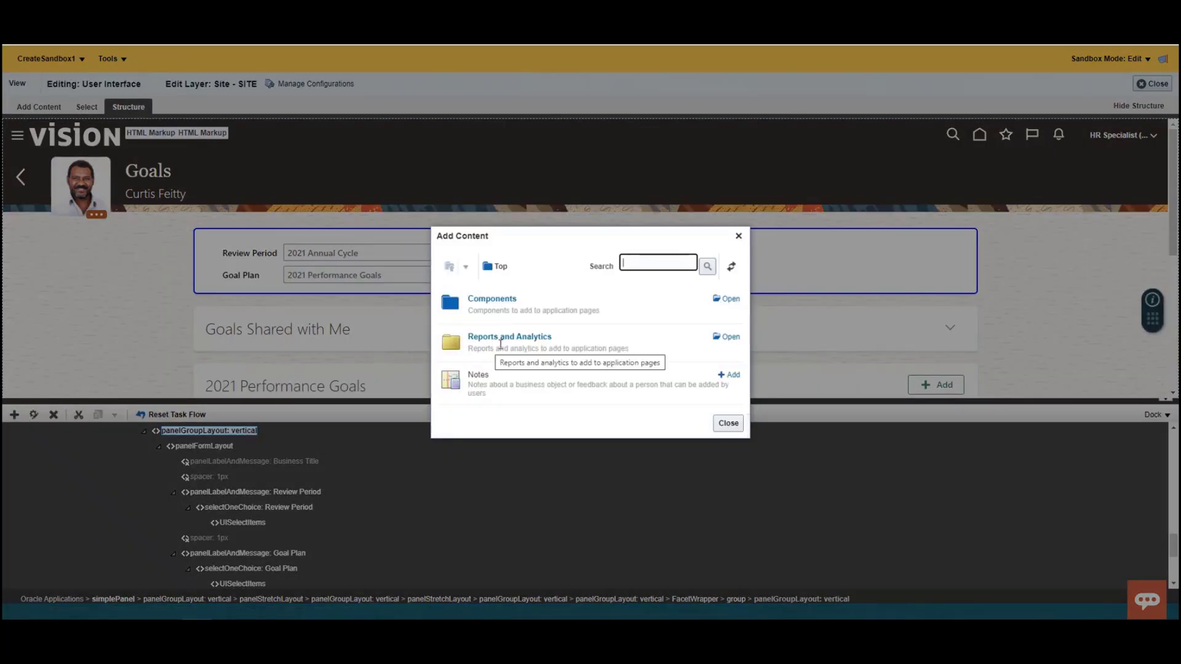
{"action": "left_click", "coordinate": [507, 300]}
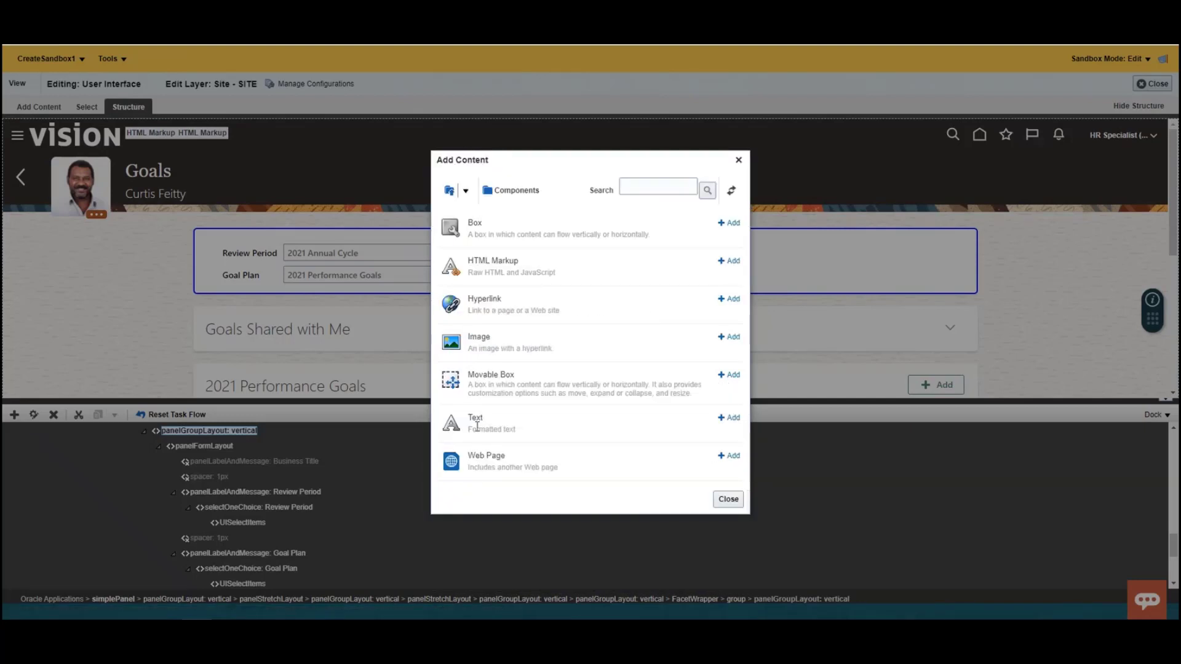
{"action": "left_click", "coordinate": [731, 419]}
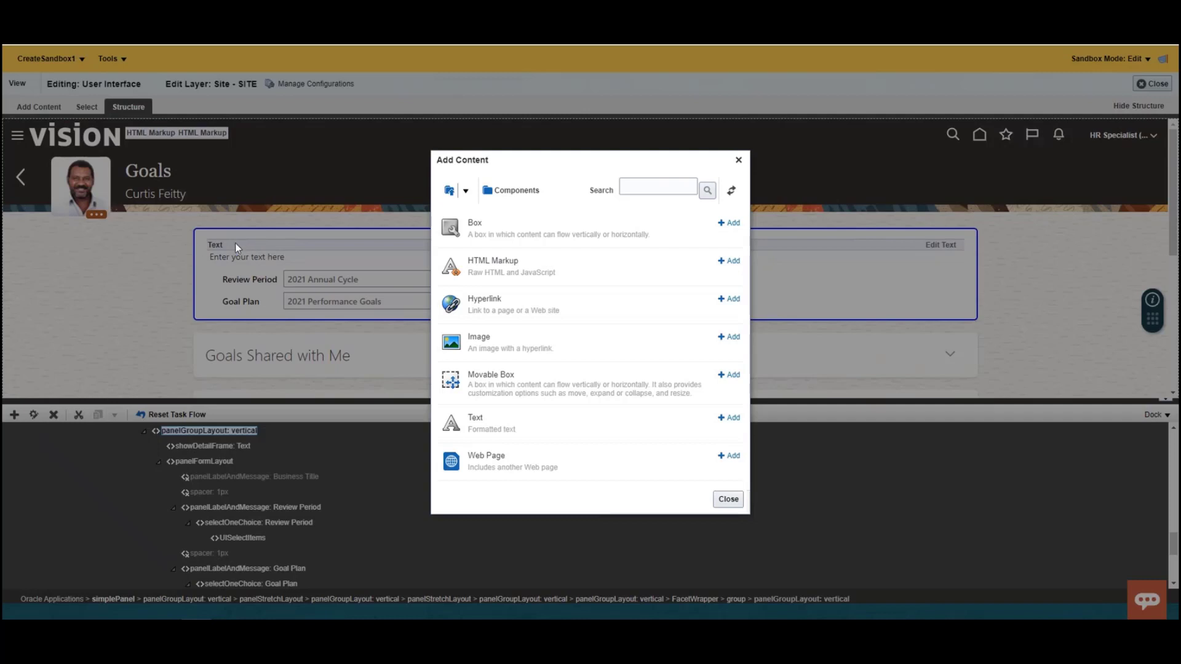
{"action": "left_click", "coordinate": [724, 500]}
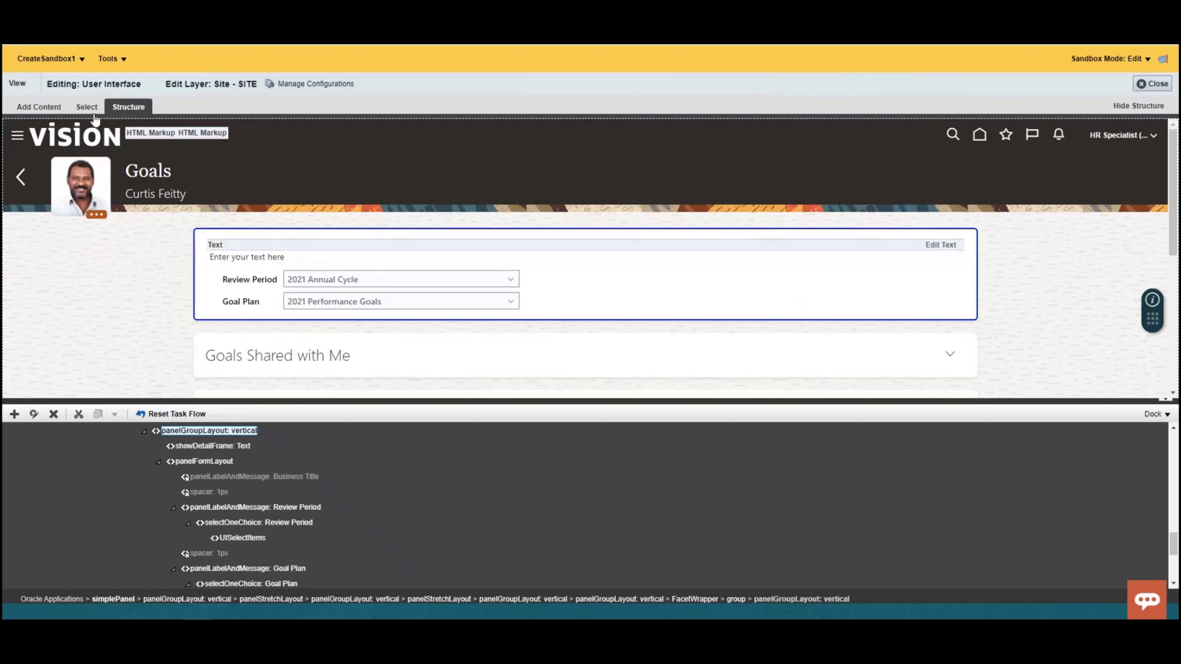
- Inspect the new Text component's rich text editor, highlighting its placeholder text, and finish editing
{"action": "left_click", "coordinate": [29, 106]}
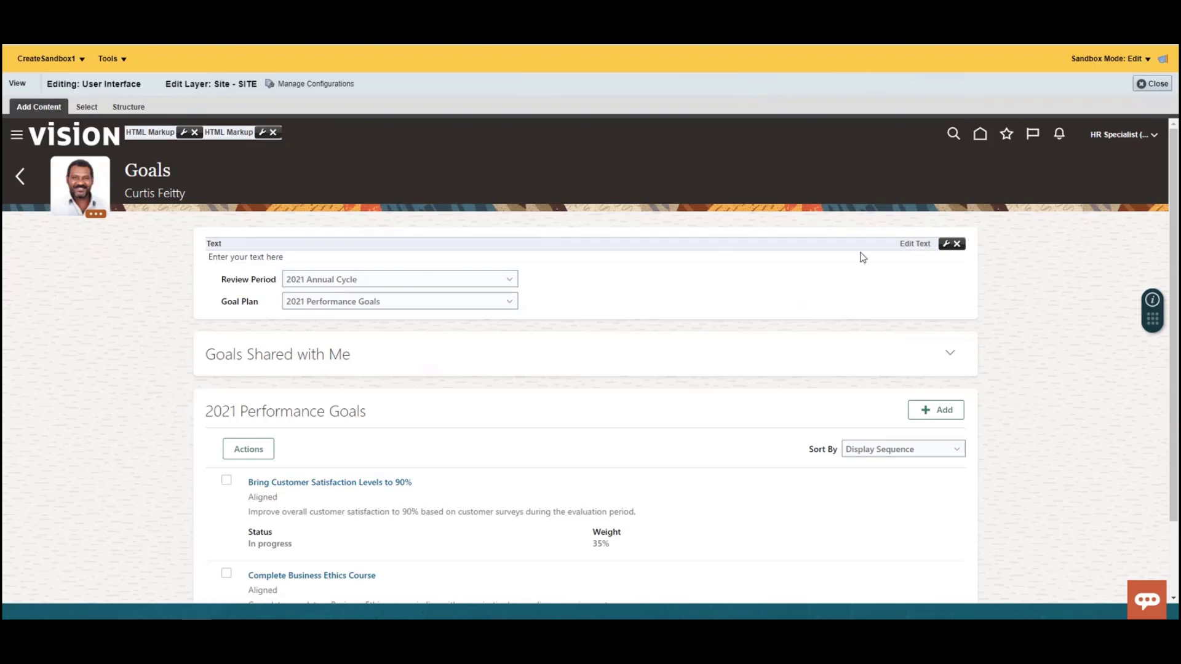
{"action": "left_click", "coordinate": [923, 244]}
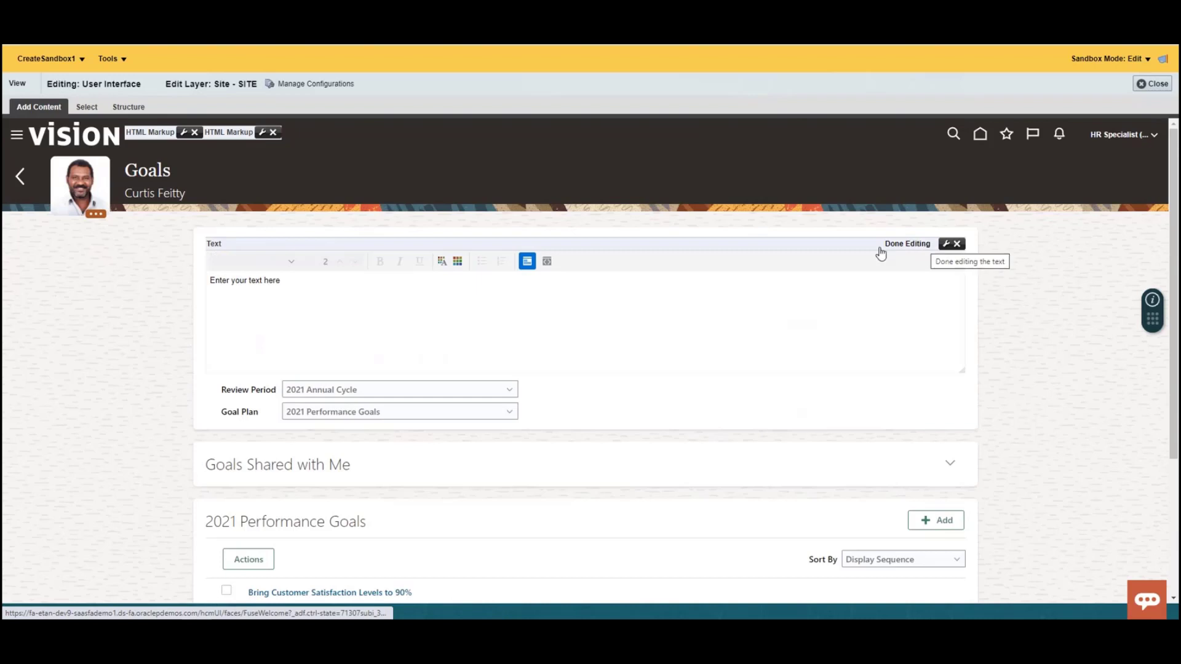
{"action": "left_click", "coordinate": [398, 295]}
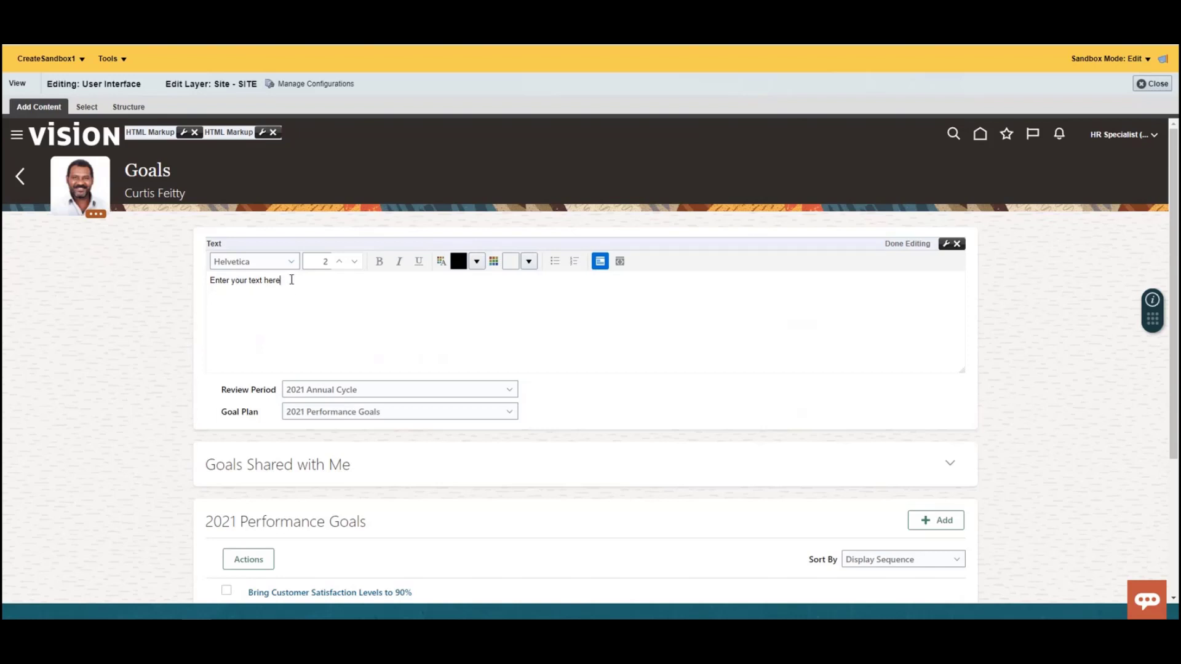
{"action": "left_click_drag", "start_coordinate": [297, 281], "coordinate": [209, 288]}
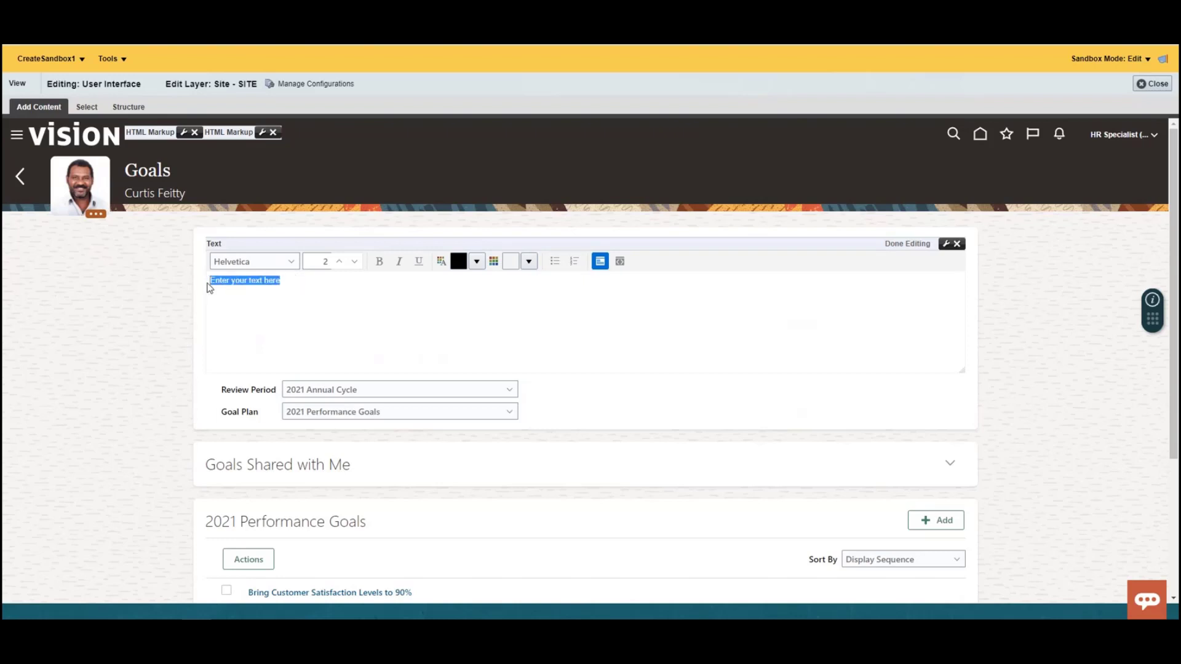
{"action": "left_click", "coordinate": [335, 280]}
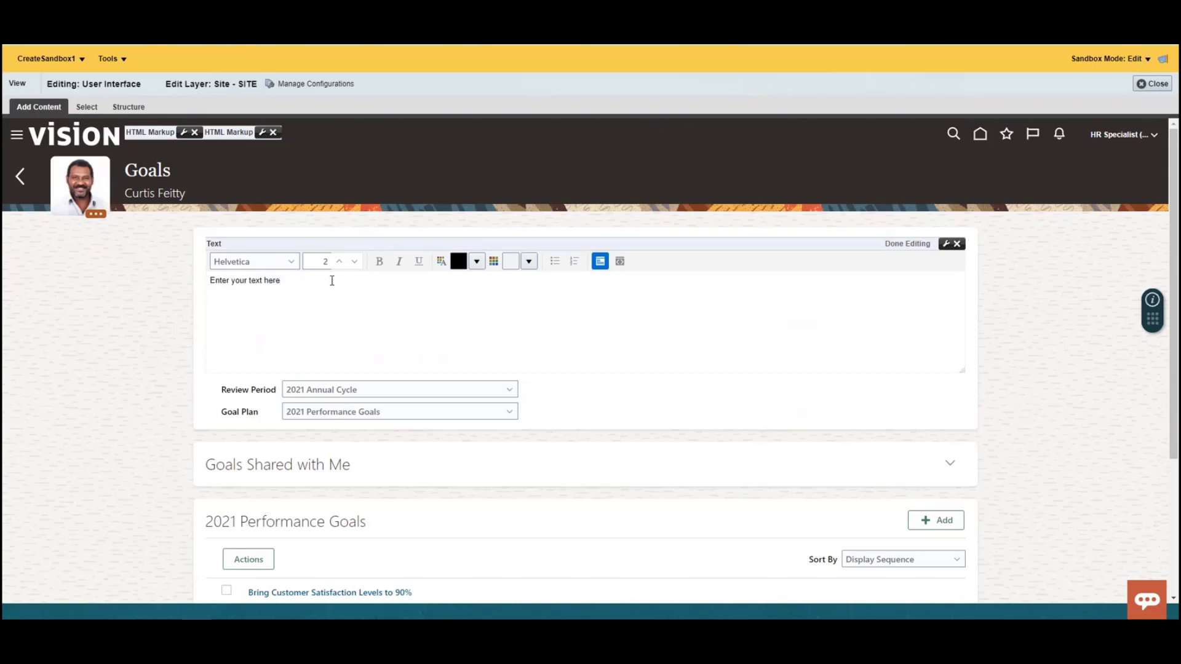
{"action": "left_click", "coordinate": [894, 245]}
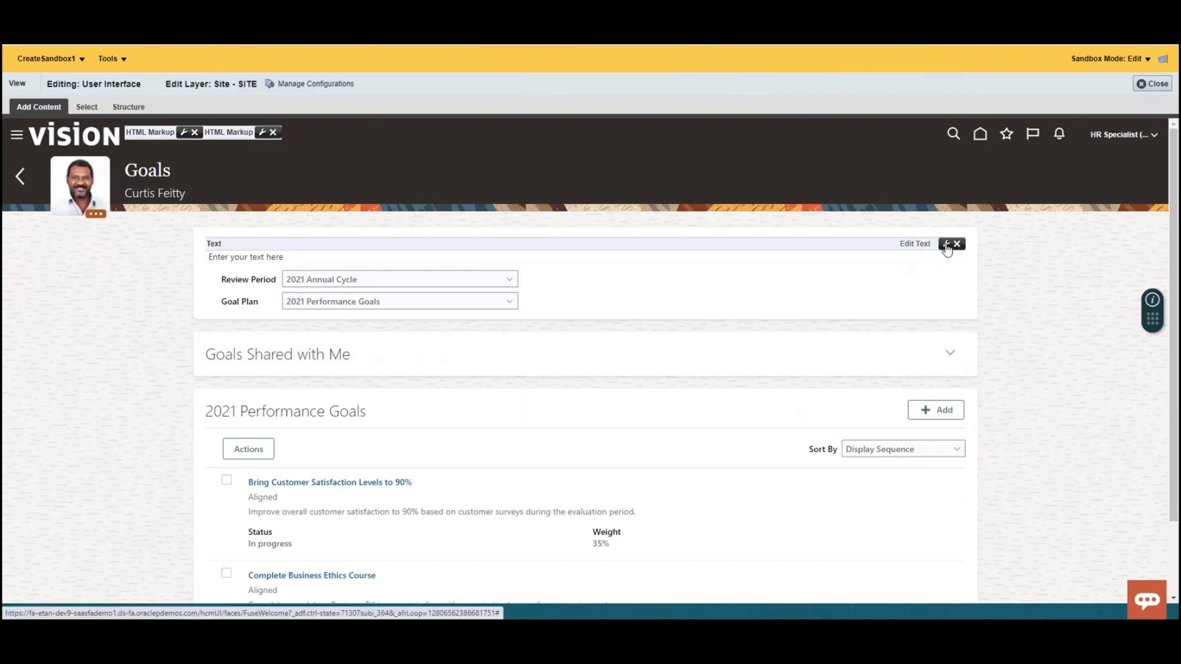
- Review the Text component's display options and style properties, and accept the properties dialog
{"action": "left_click", "coordinate": [945, 246]}
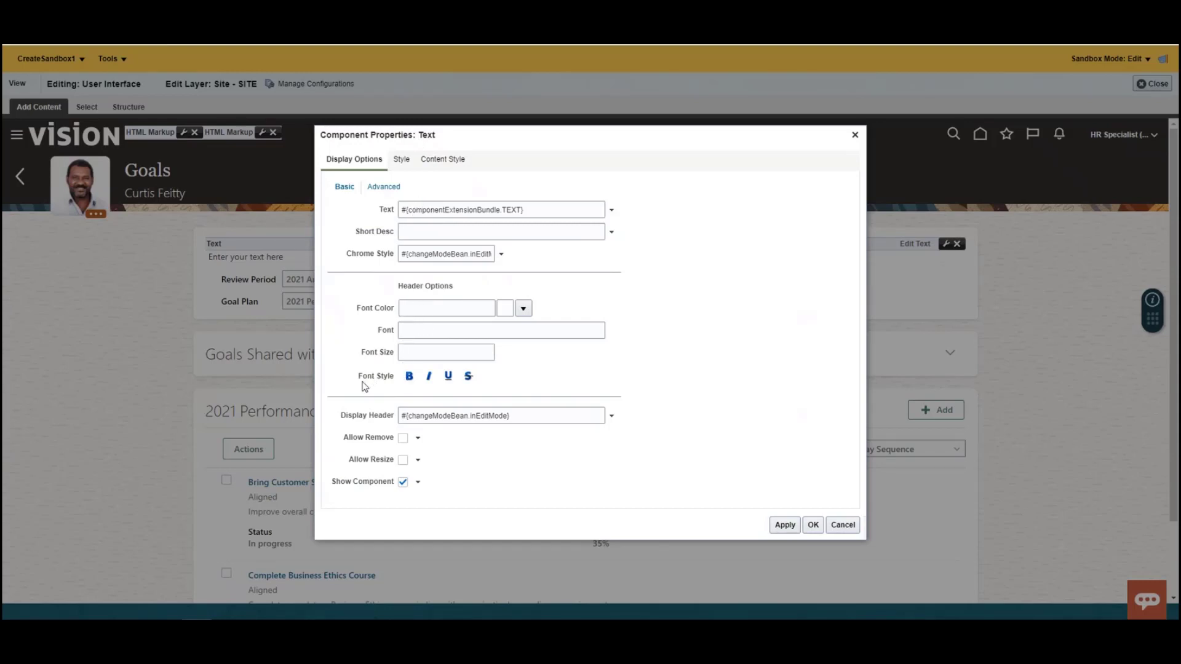
{"action": "left_click", "coordinate": [403, 161]}
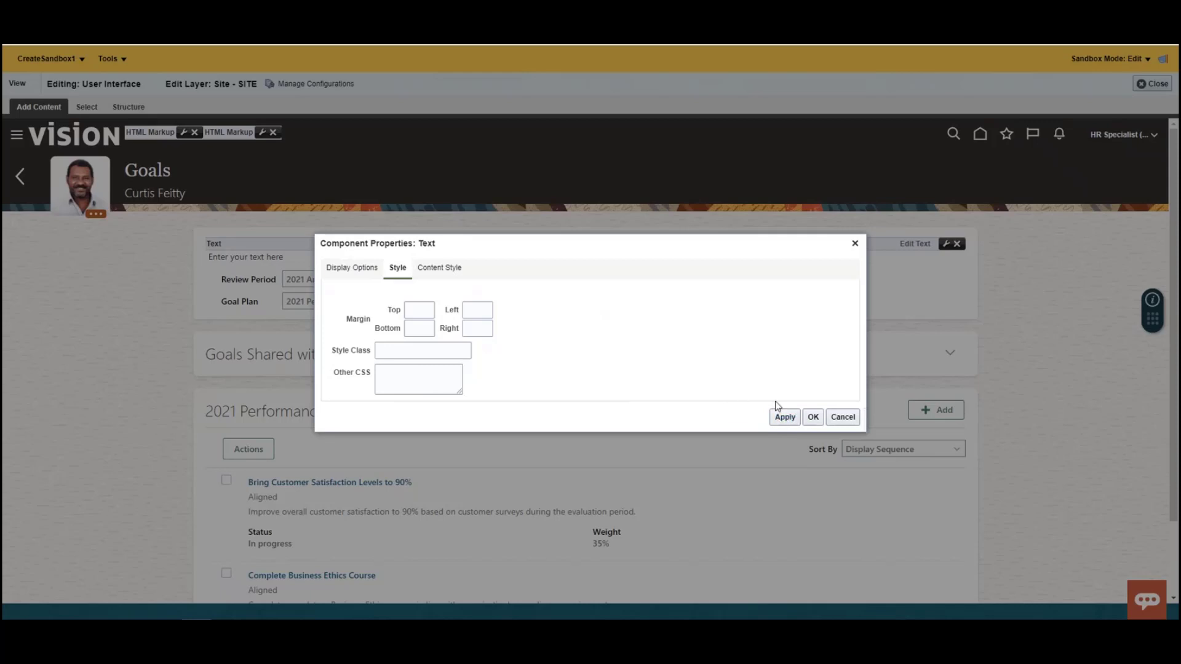
{"action": "left_click", "coordinate": [813, 417]}
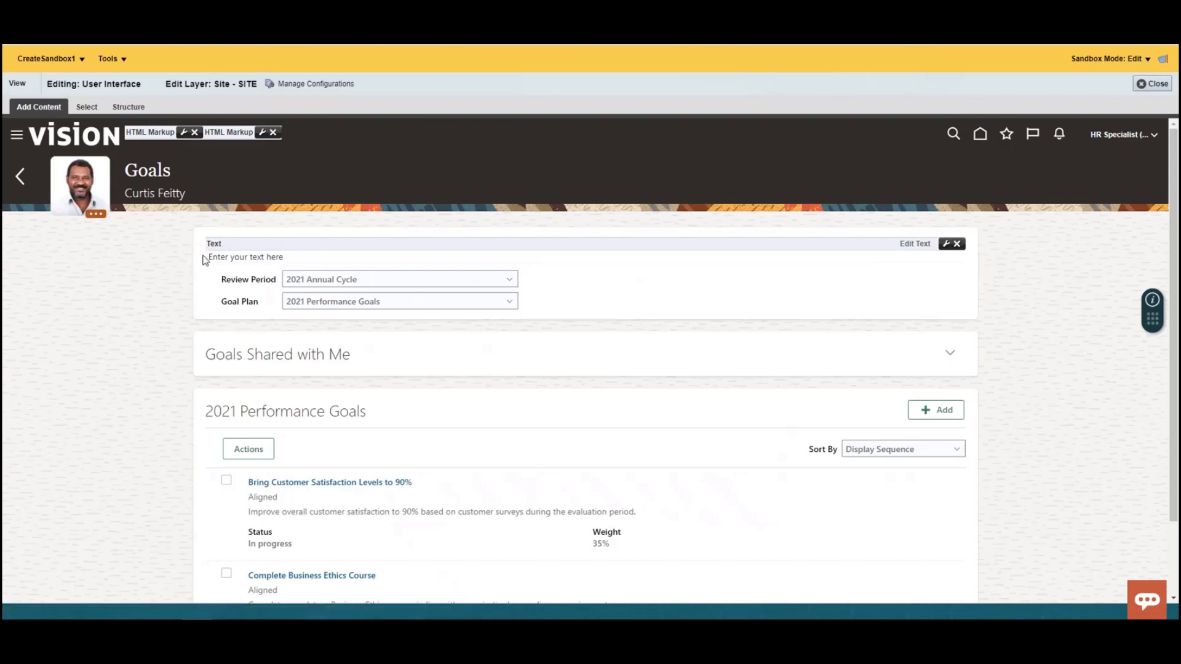
- Close Page Composer and open the sandbox options for CreateSandbox1
{"action": "left_click", "coordinate": [1154, 86]}
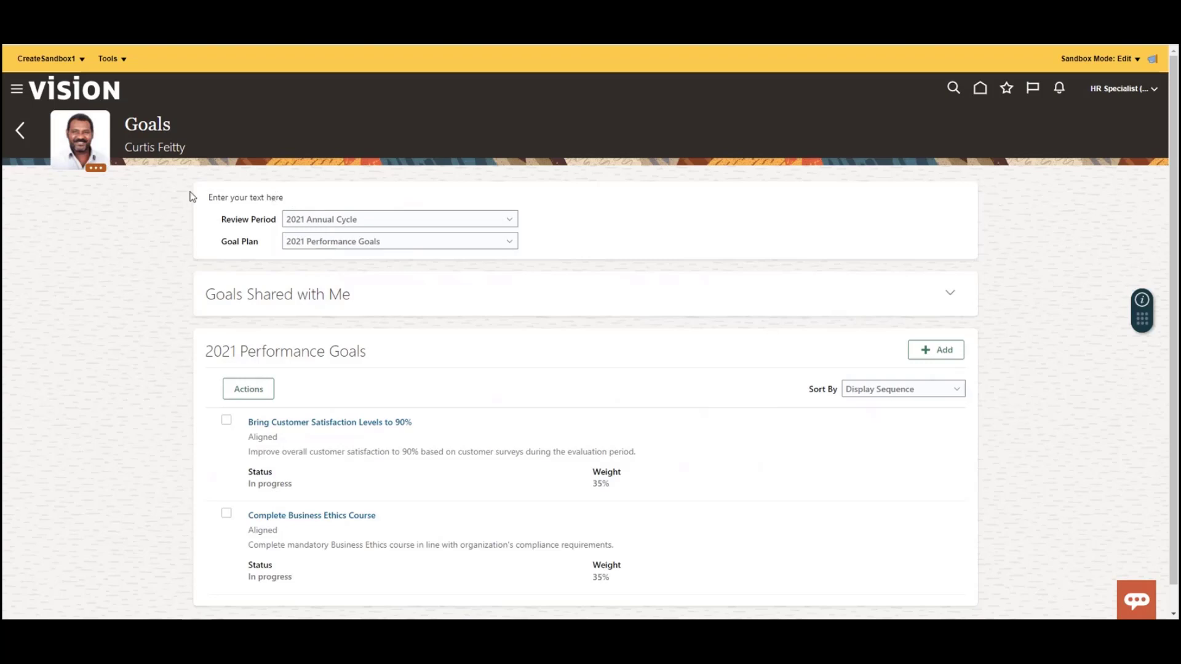
{"action": "left_click", "coordinate": [57, 58]}
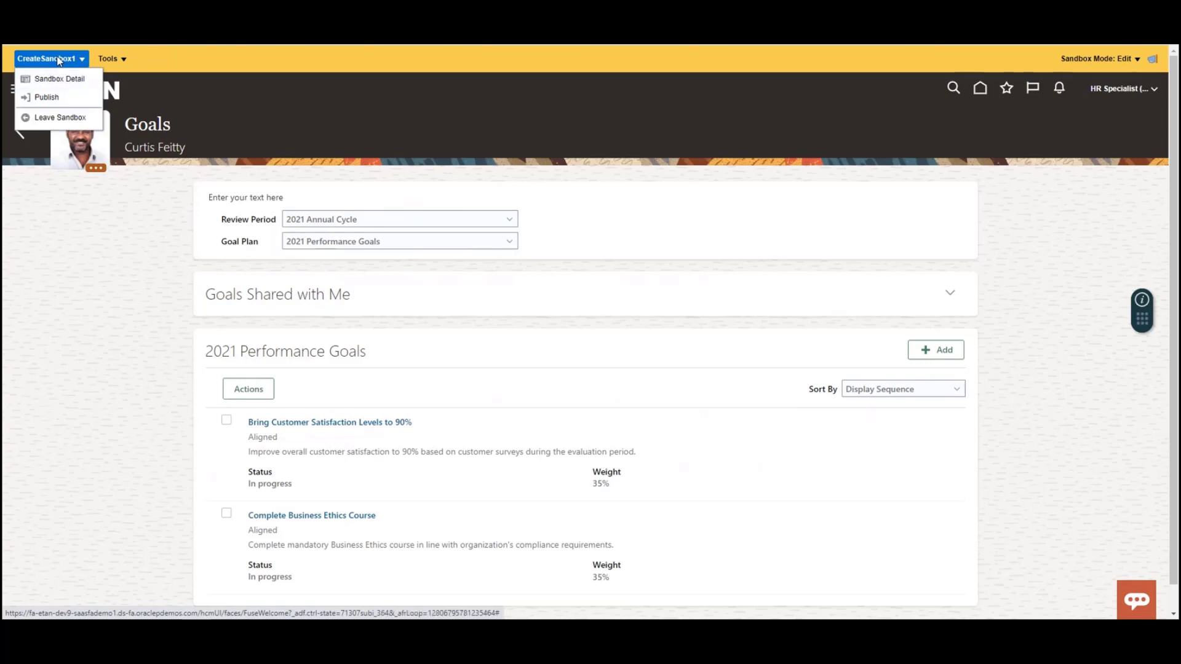